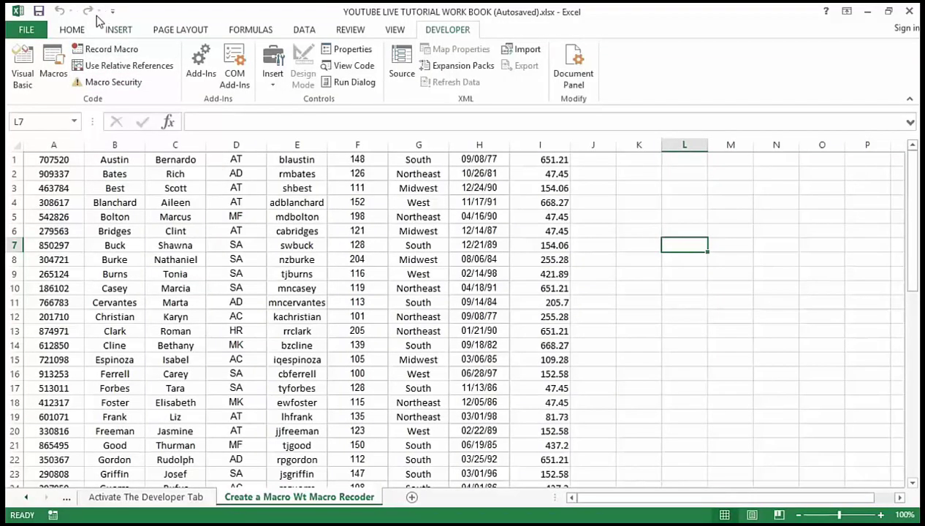
Step: Set up a new macro recording named FormatTable with the shortcut Ctrl+Shift+J
click(129, 52)
drag(203, 231, 621, 157)
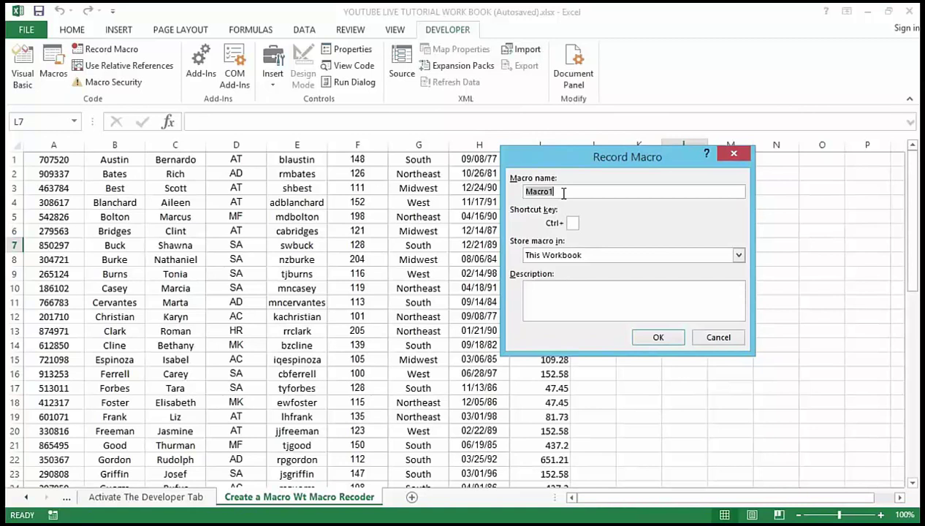
text(FormatTab)
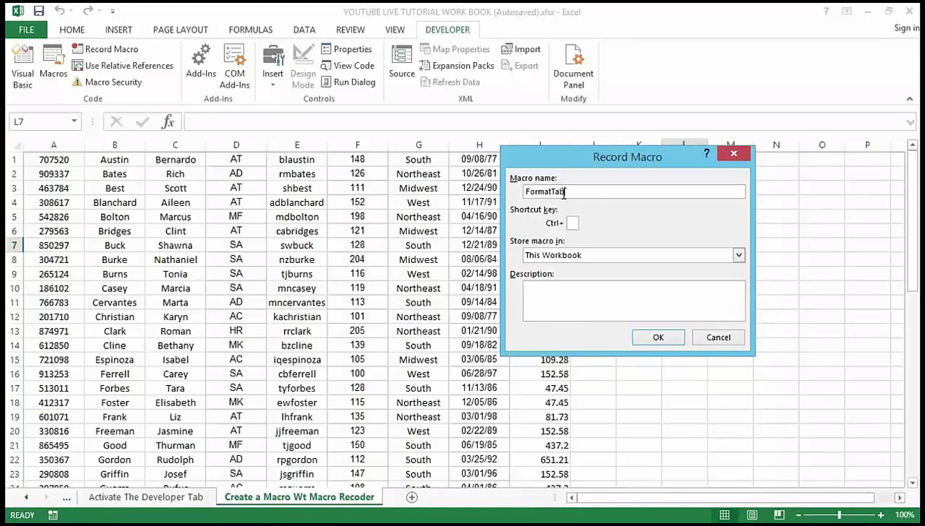
text(le)
click(574, 222)
click(574, 221)
text(J)
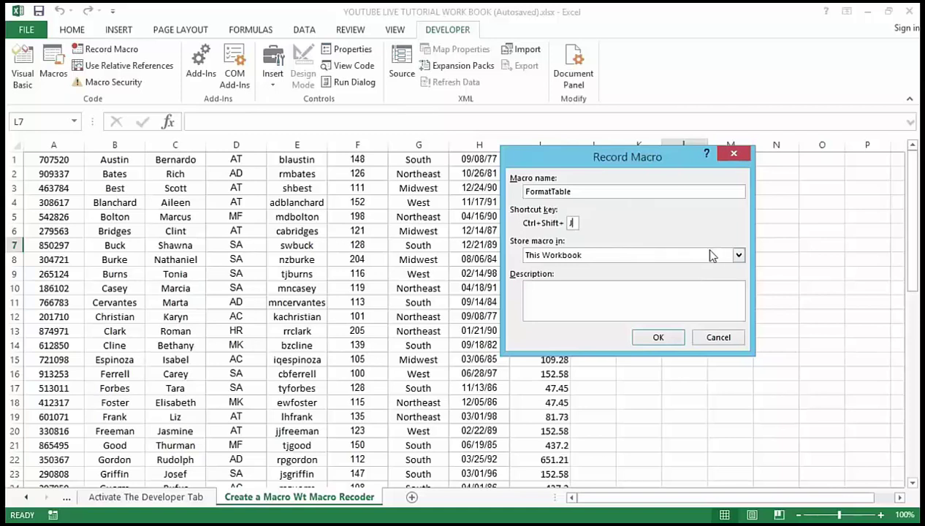
Step: Store the macro in This Workbook, describe it as "This Macro places headers on the table and formats data", and start recording
click(739, 255)
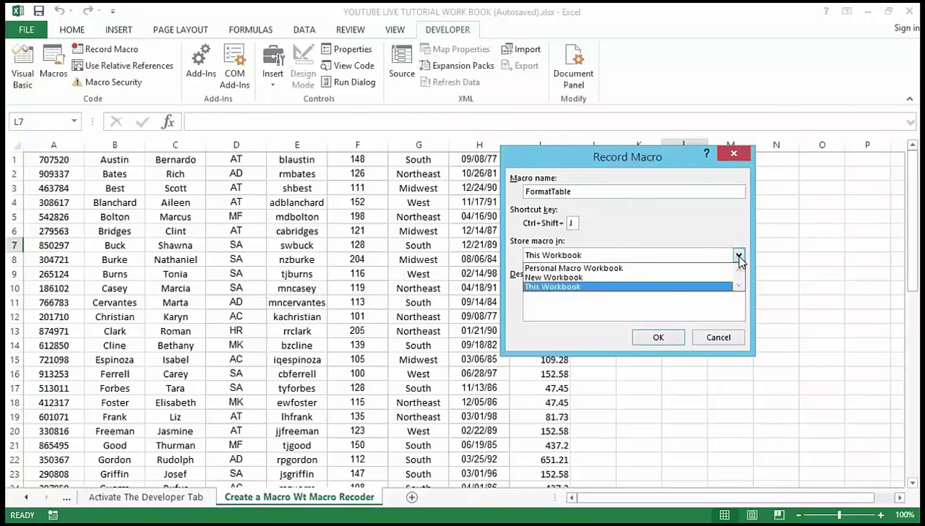
click(586, 287)
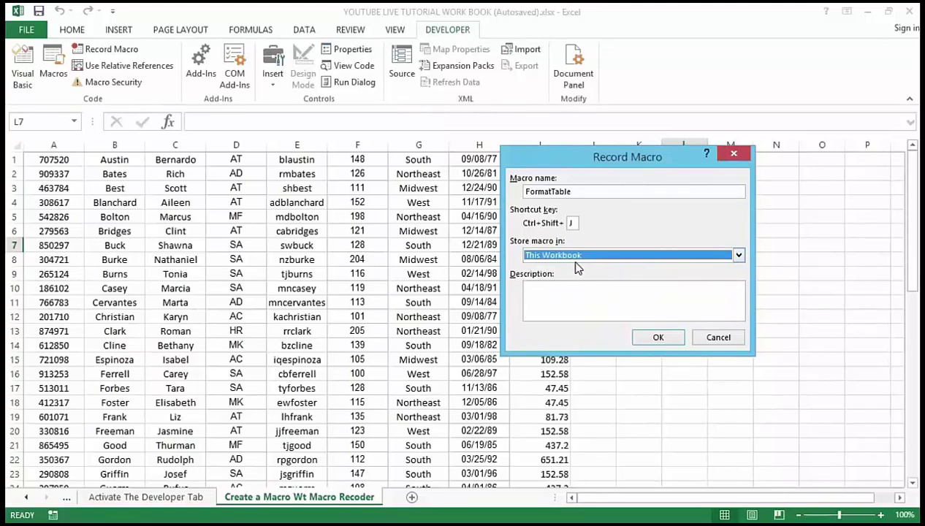
click(544, 306)
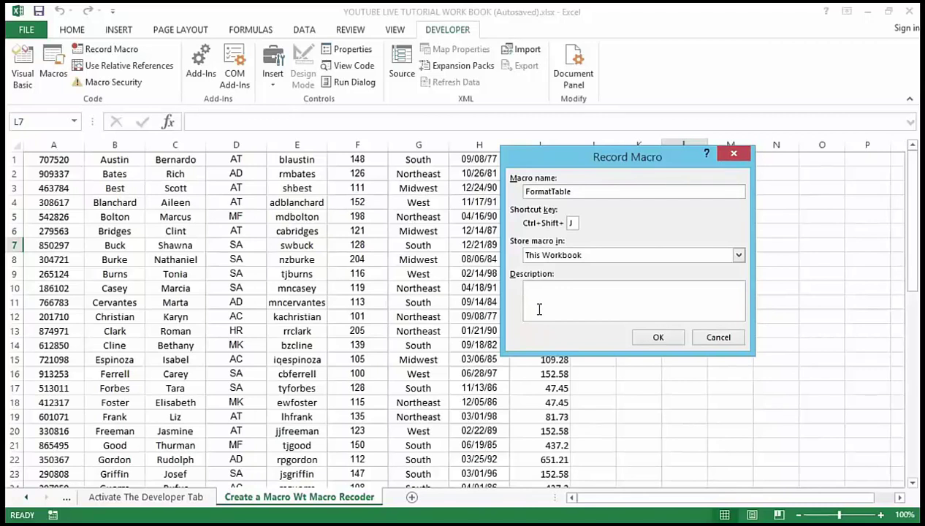
text(This Macro)
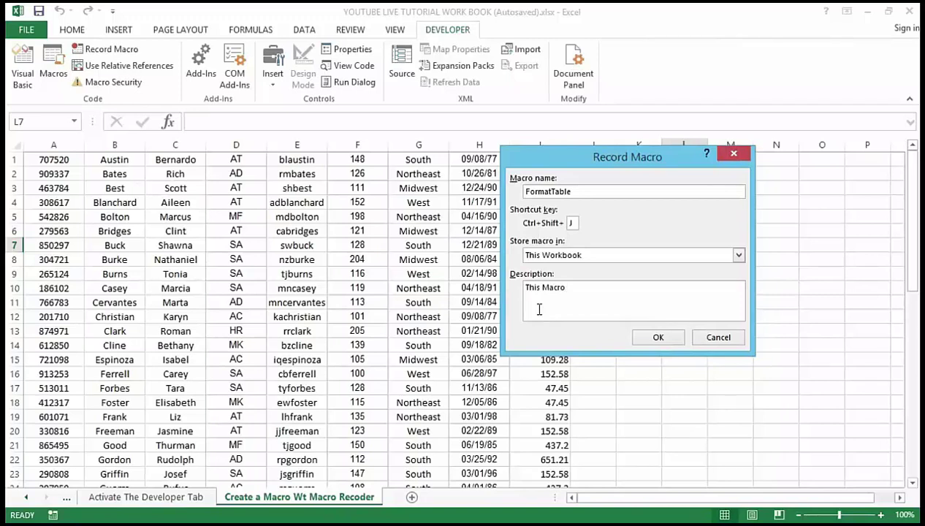
text( places)
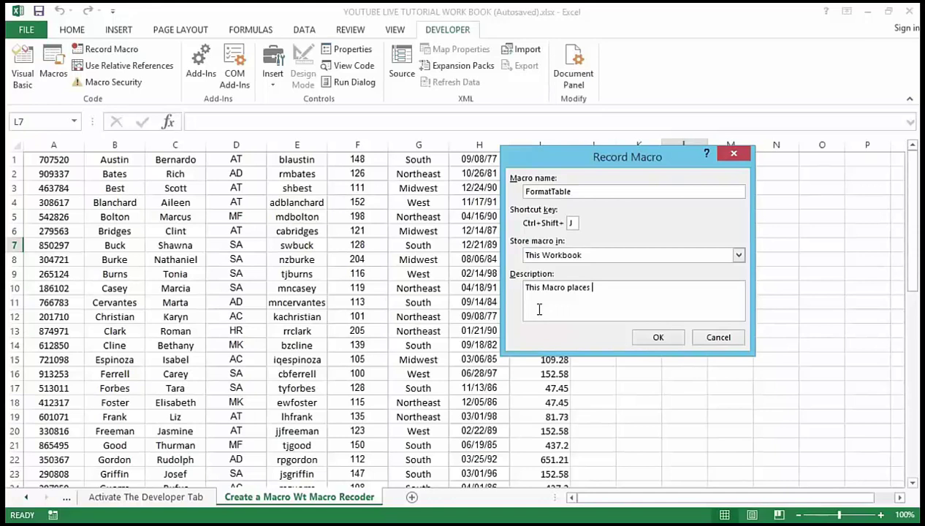
text( haders on the table and )
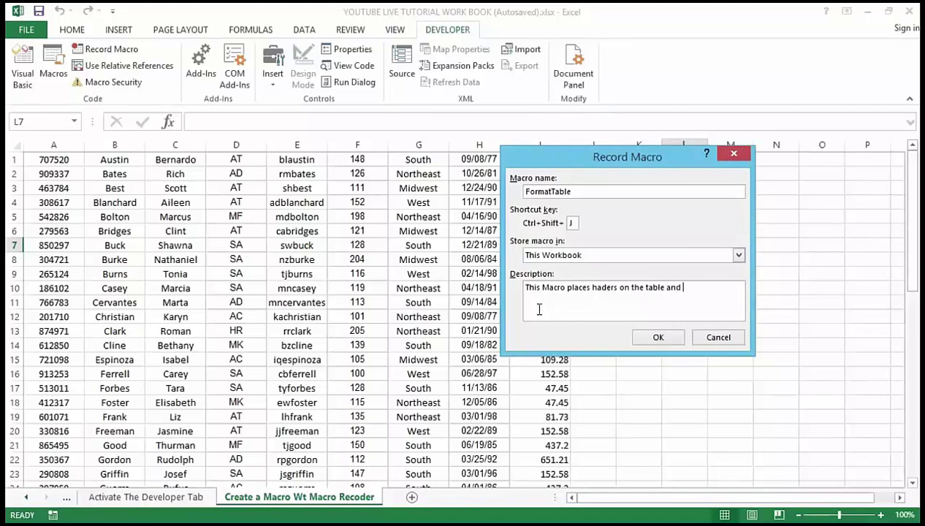
text(formats the data)
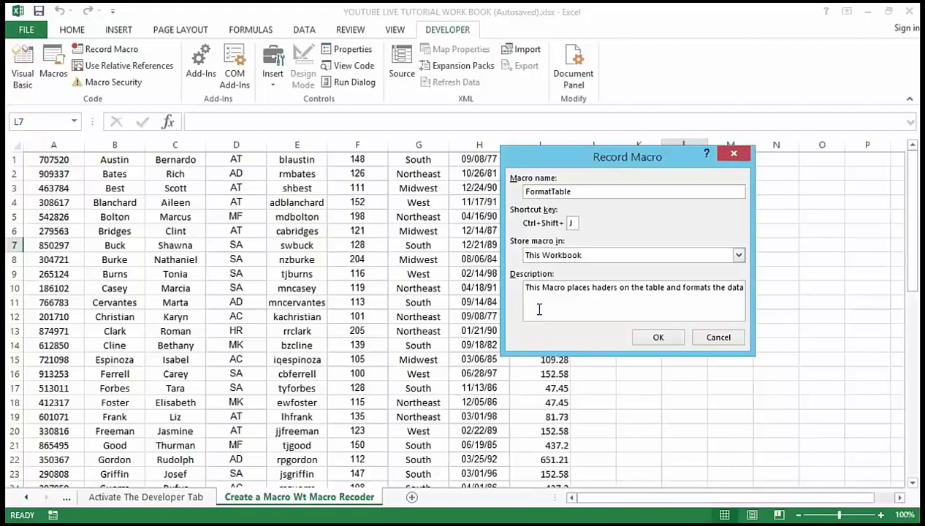
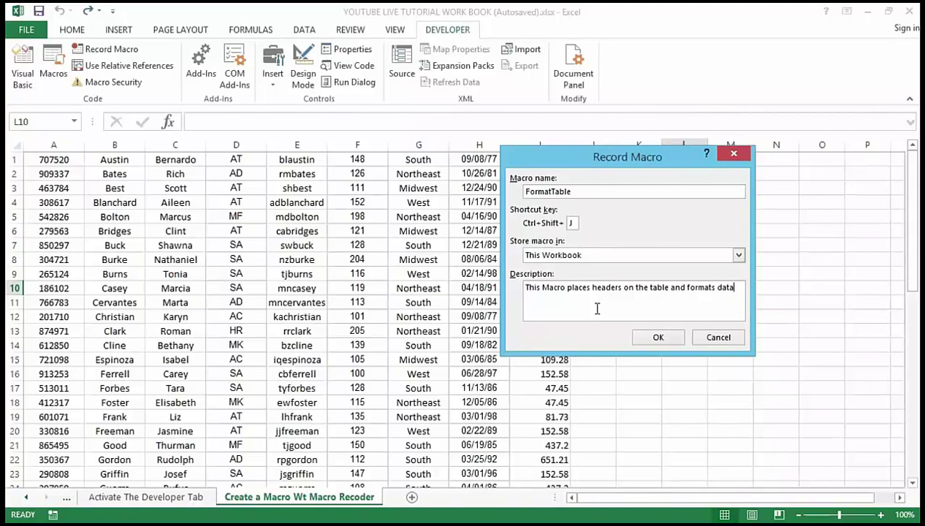
click(657, 338)
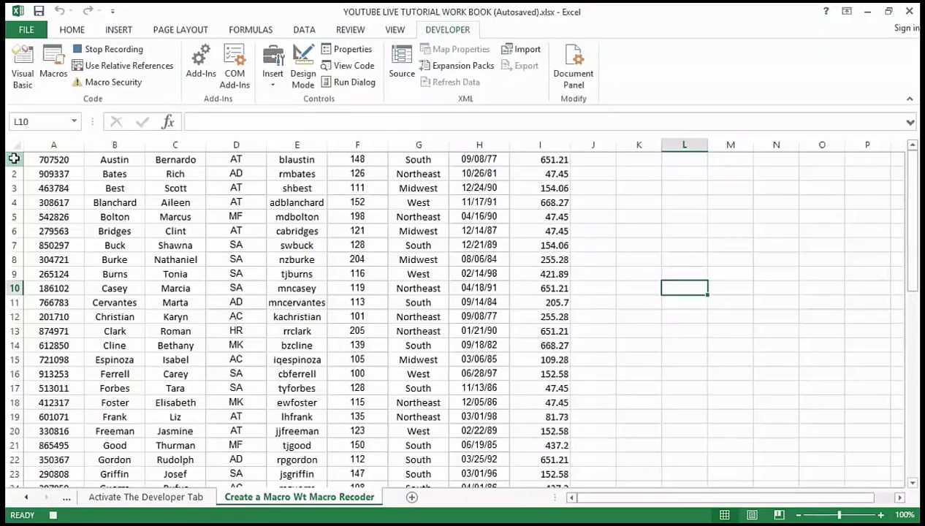
Step: Insert a blank row above the first row of employee data
click(15, 160)
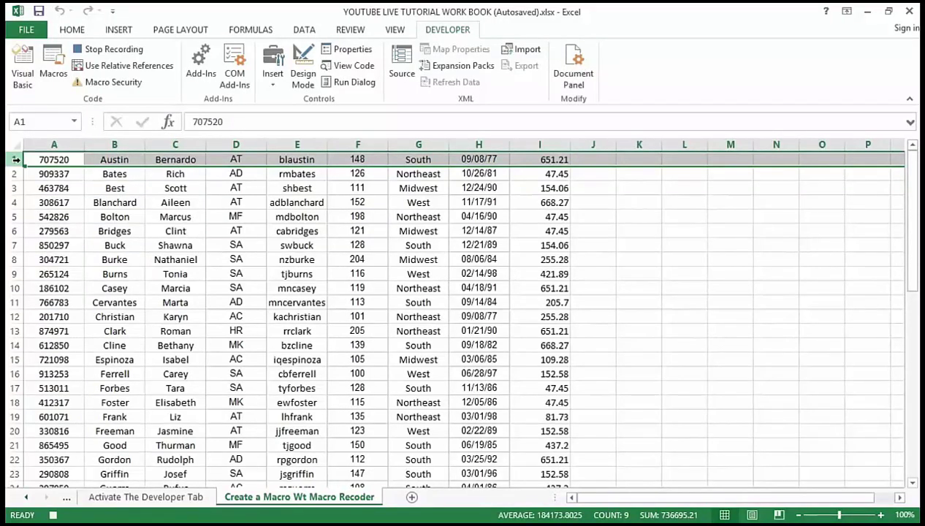
key(ctrl+shift+plus)
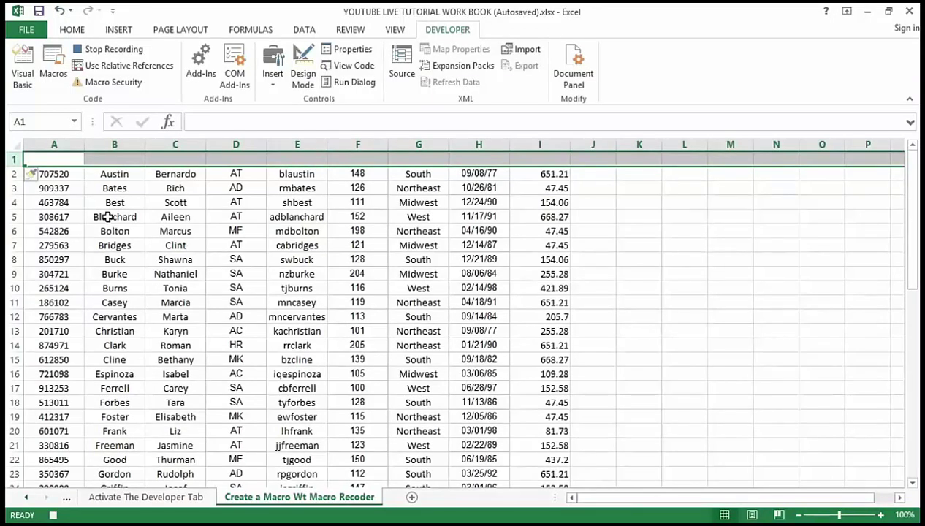
right_click(150, 231)
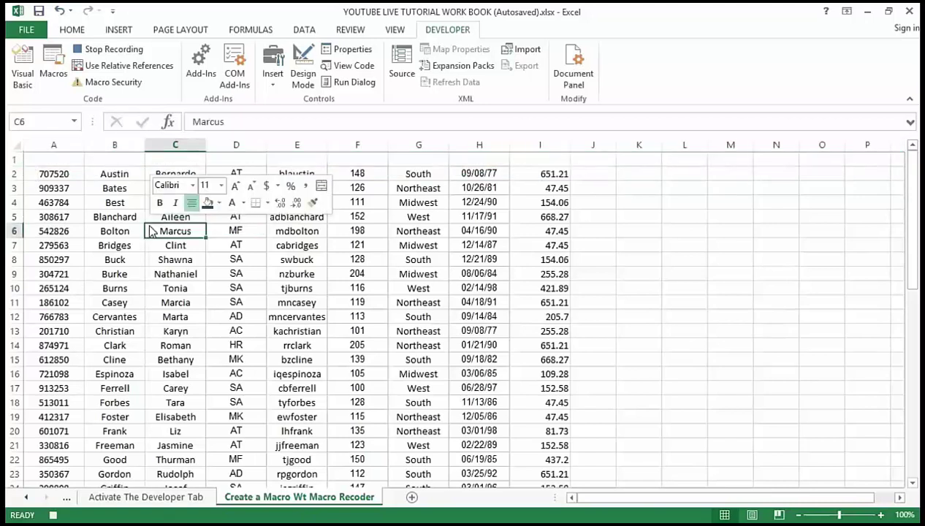
click(645, 190)
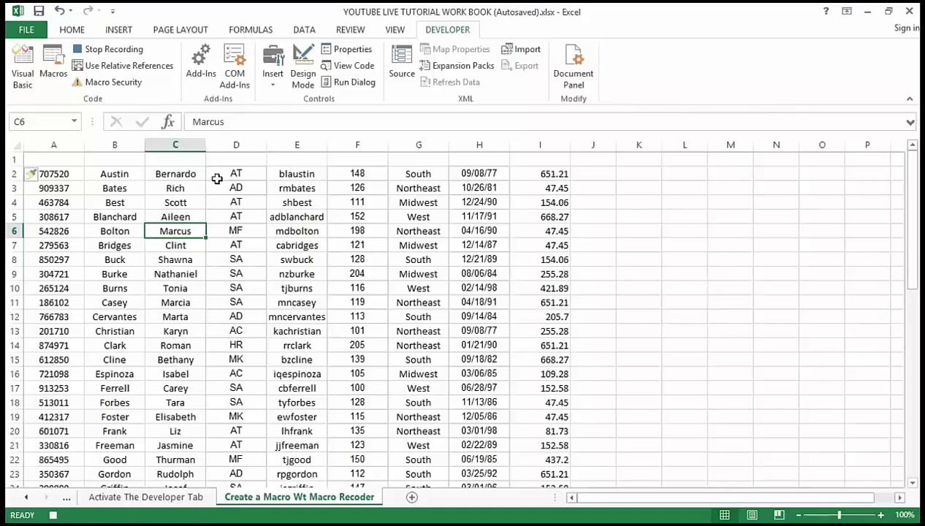
Step: Enter the column headers "Employee ID" in A1 and "Last Name" in B1
click(55, 161)
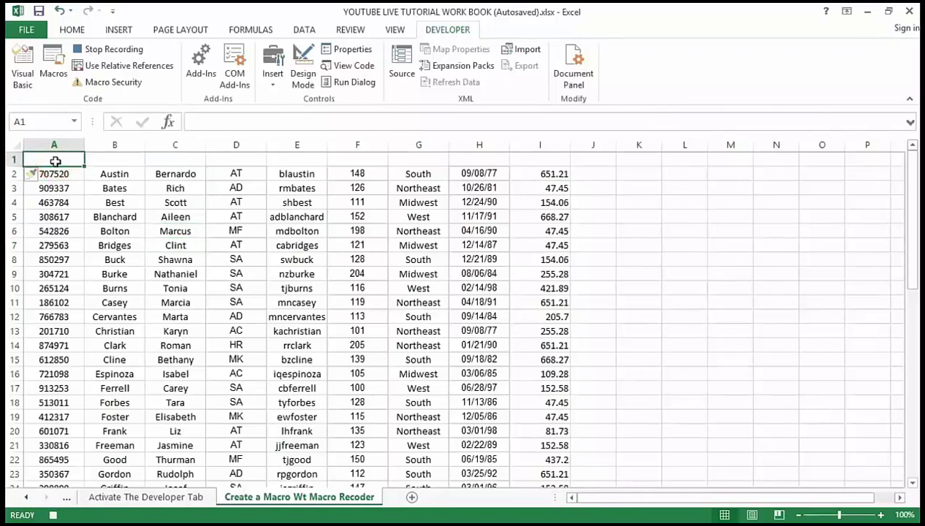
text(E)
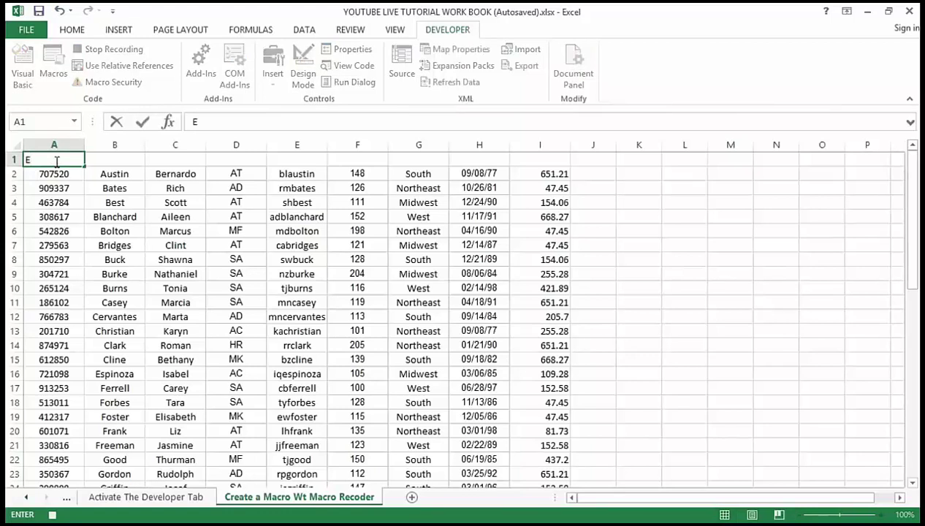
text(mployee ID)
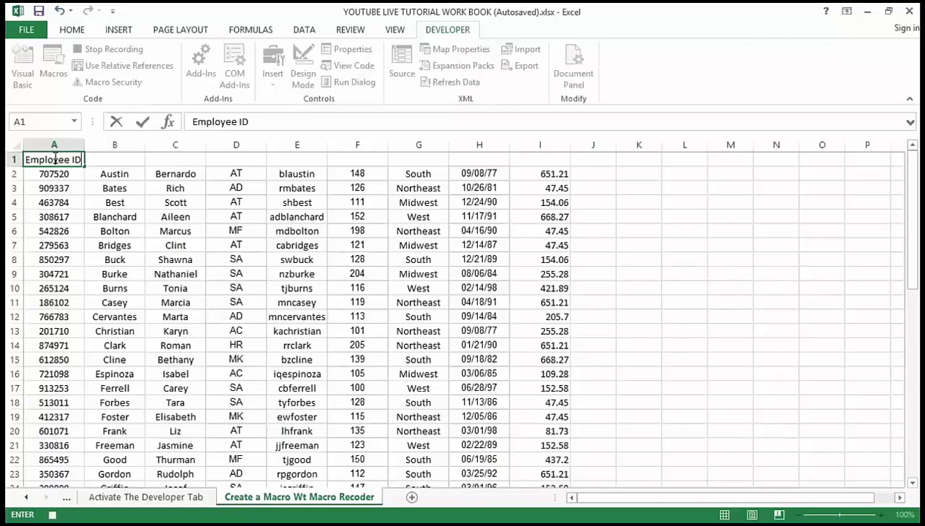
key(Tab)
text(L)
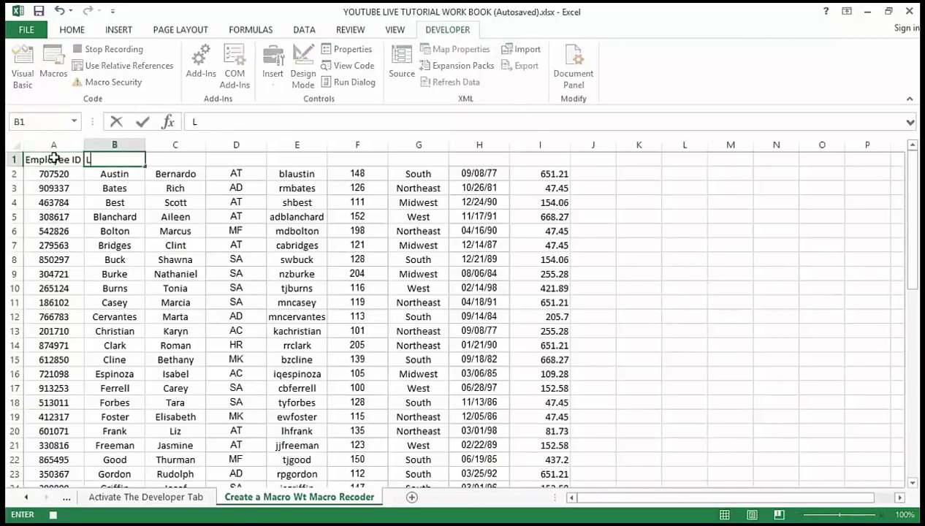
text(ast Name)
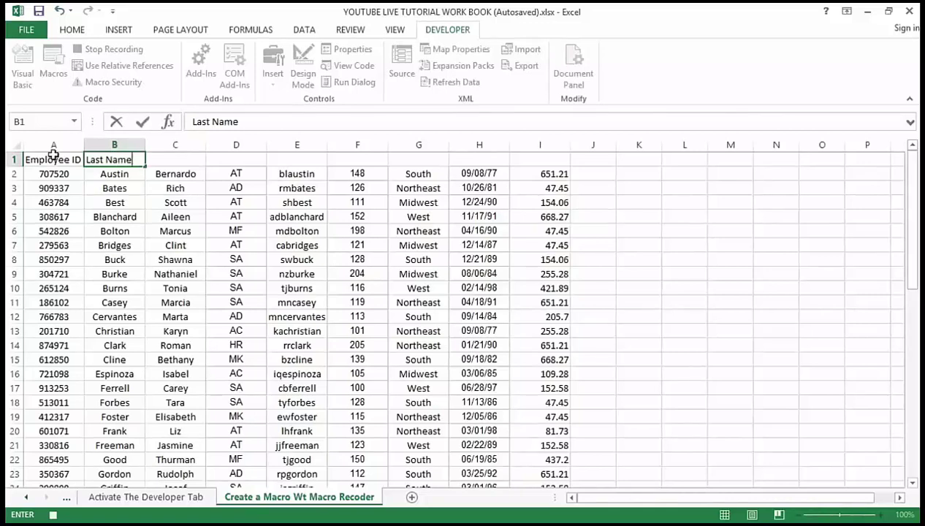
key(Tab)
Step: Enter the column headers "First Name" in C1 and "Dept." in D1
text(F)
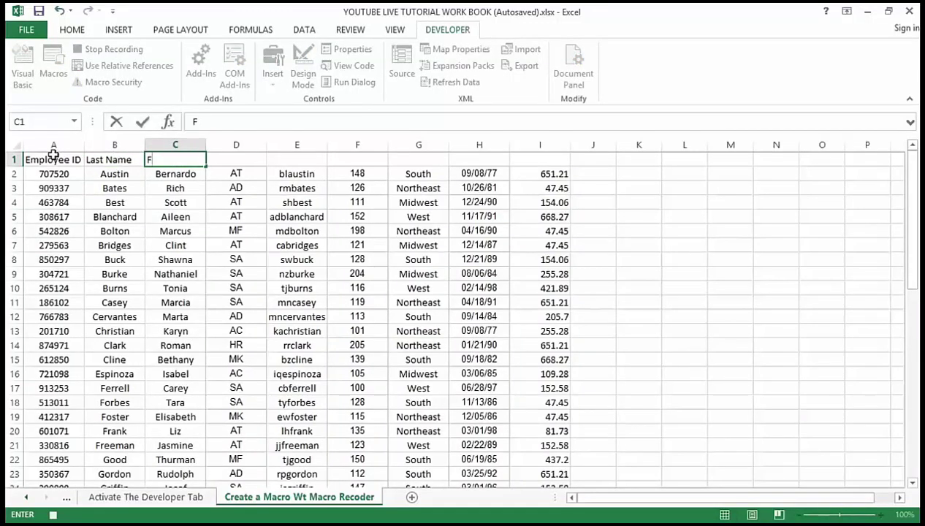
text(irst n)
key(BackSpace)
key(BackSpace)
text(Na)
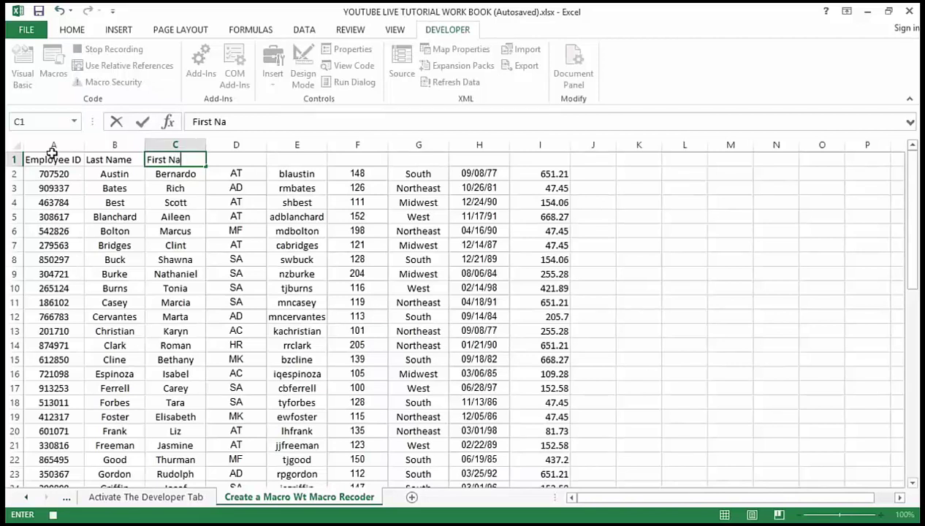
text(me)
key(Tab)
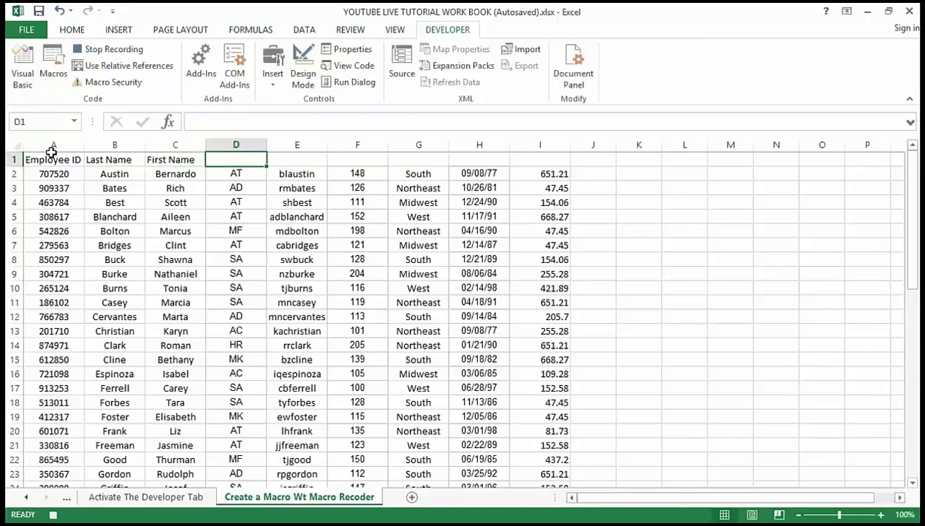
text(De)
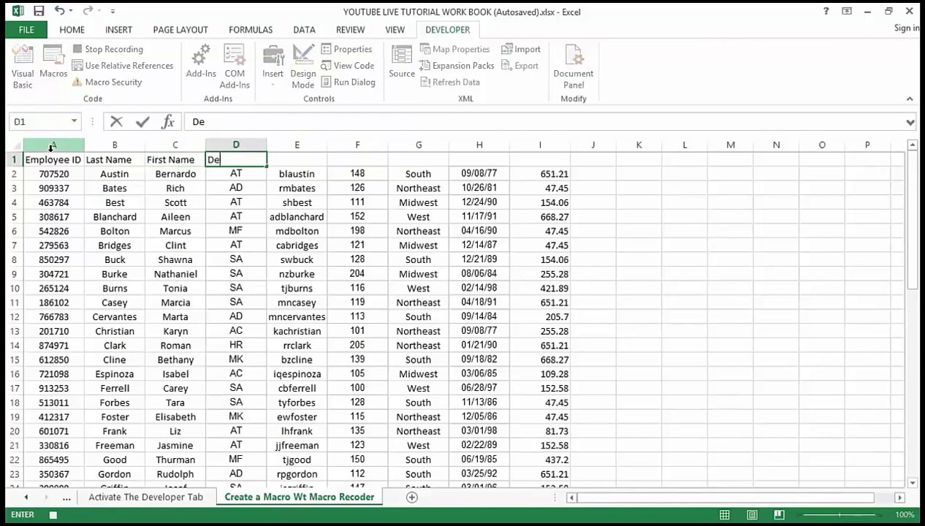
text(pt.)
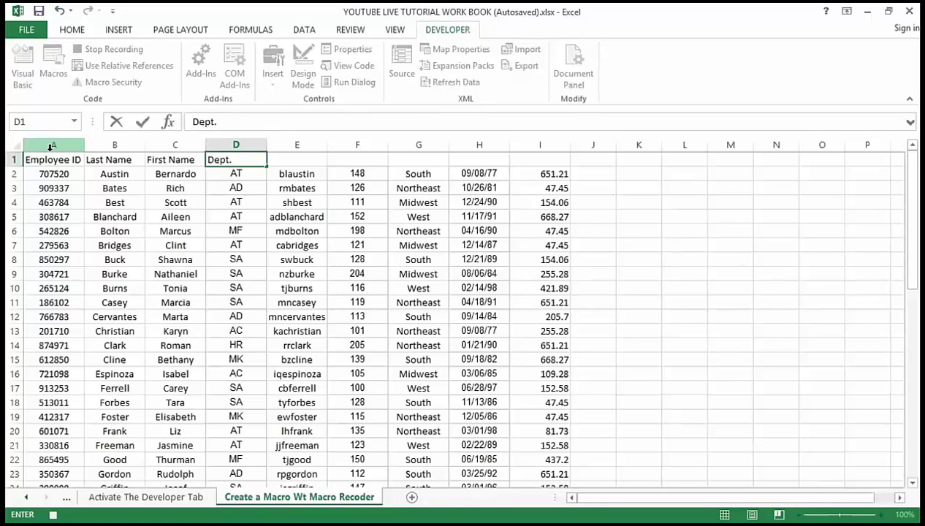
key(Tab)
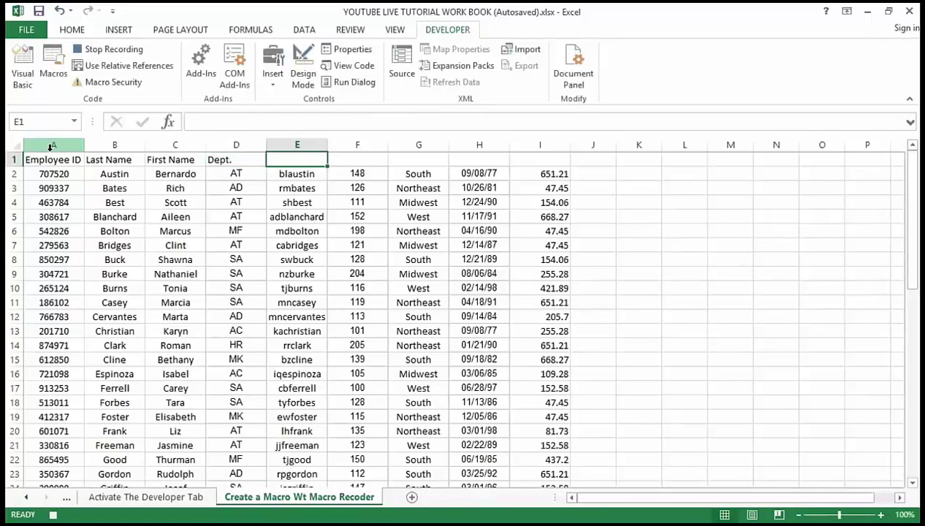
Step: Enter the column headers "Email" in E1 and "Phone Ext." in F1
text(Email)
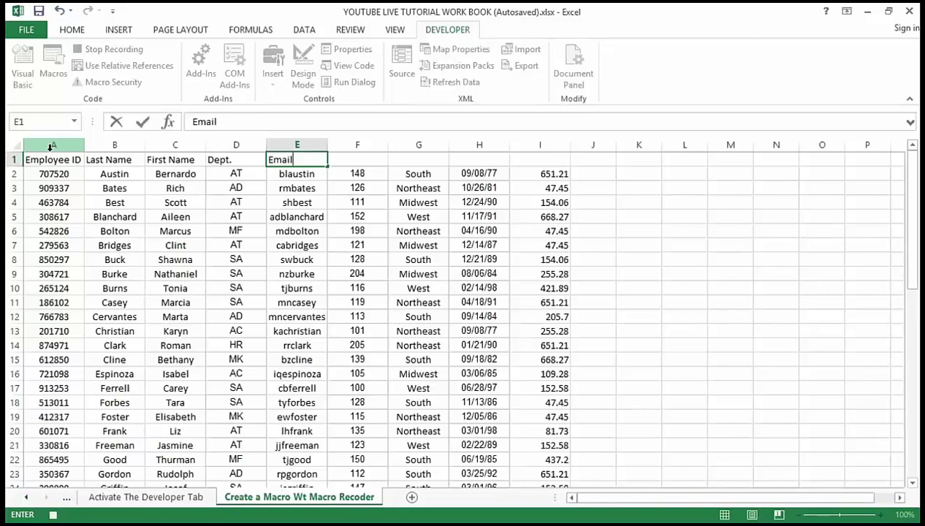
text(,)
key(Tab)
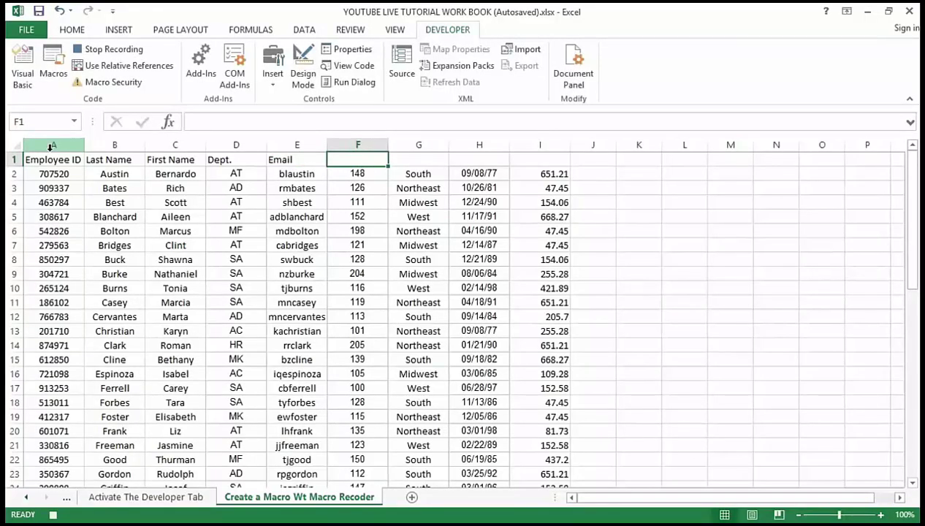
text(Phone)
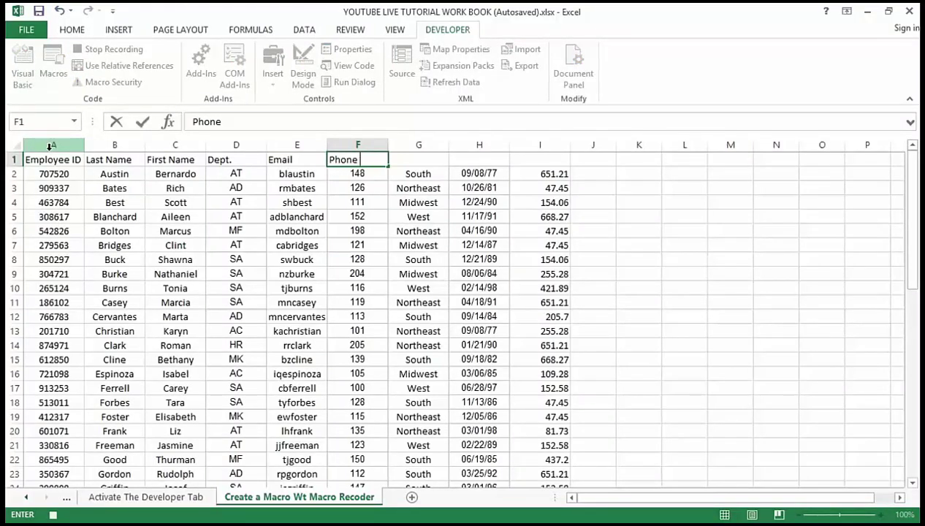
text( Ext.)
key(Tab)
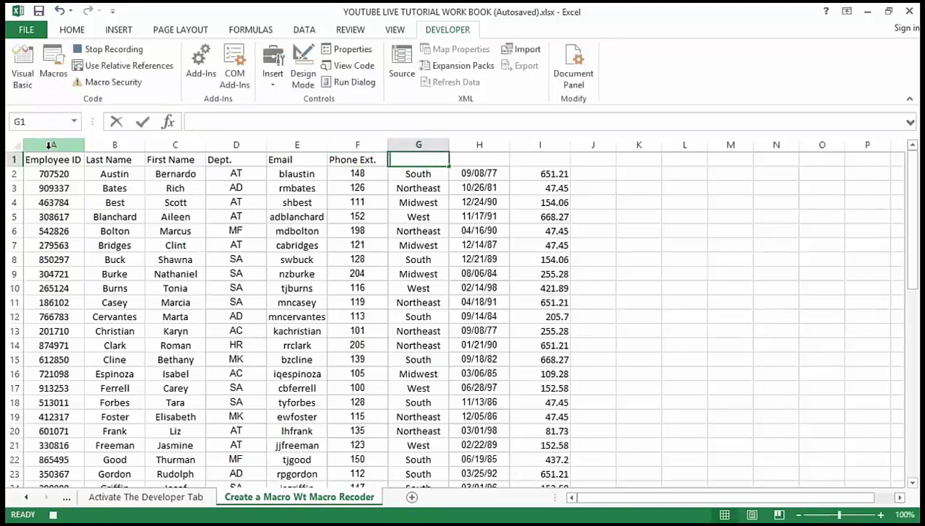
Step: Enter the column headers "Location" in G1 and "Hire Date" in H1
text(Location)
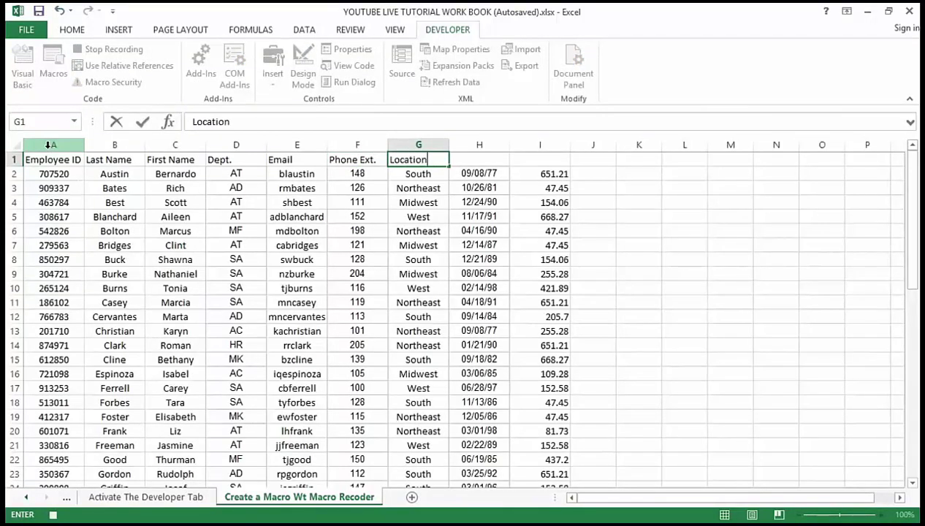
key(Tab)
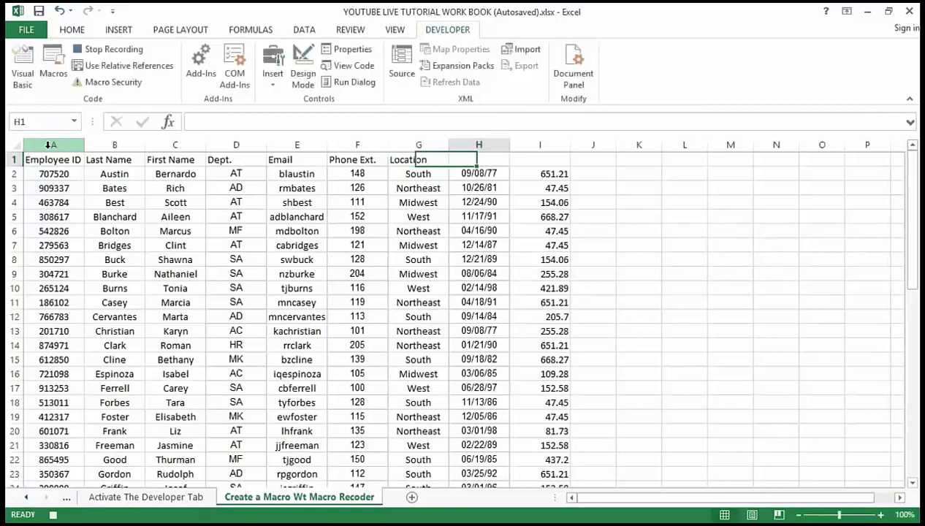
text(Hire Date)
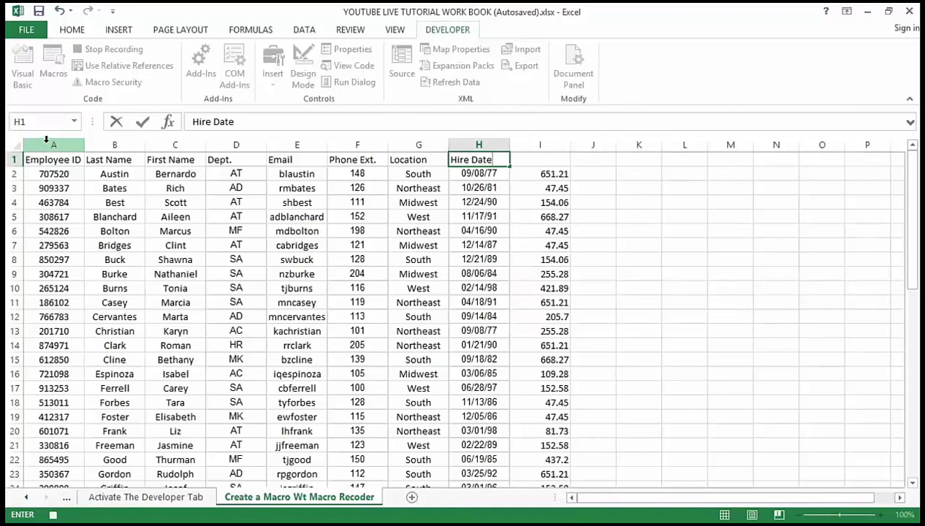
key(Tab)
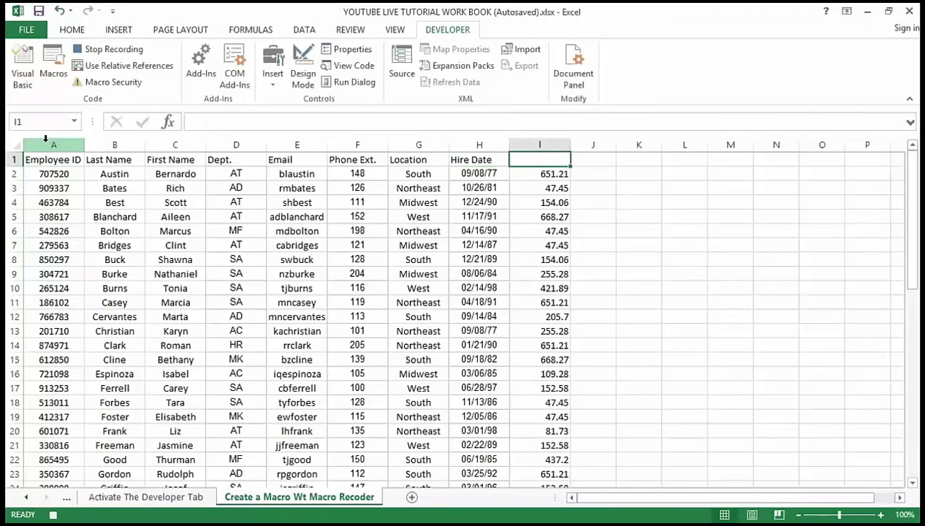
Step: Enter the column header "Basis Pay" in cell I1
text(Bas)
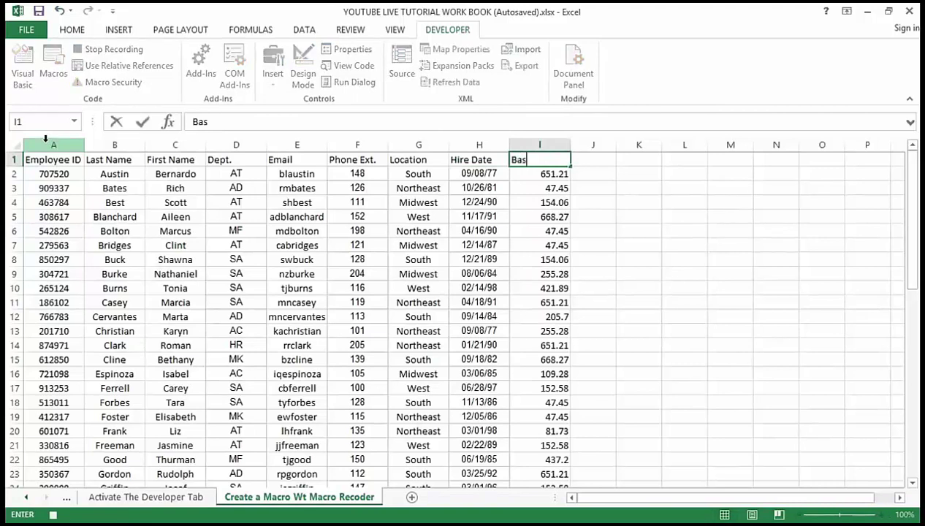
text(is Pay)
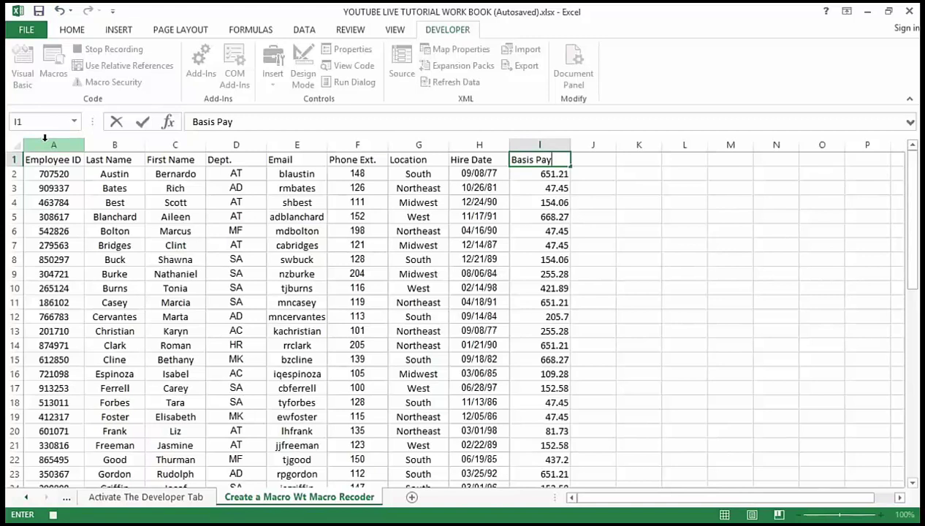
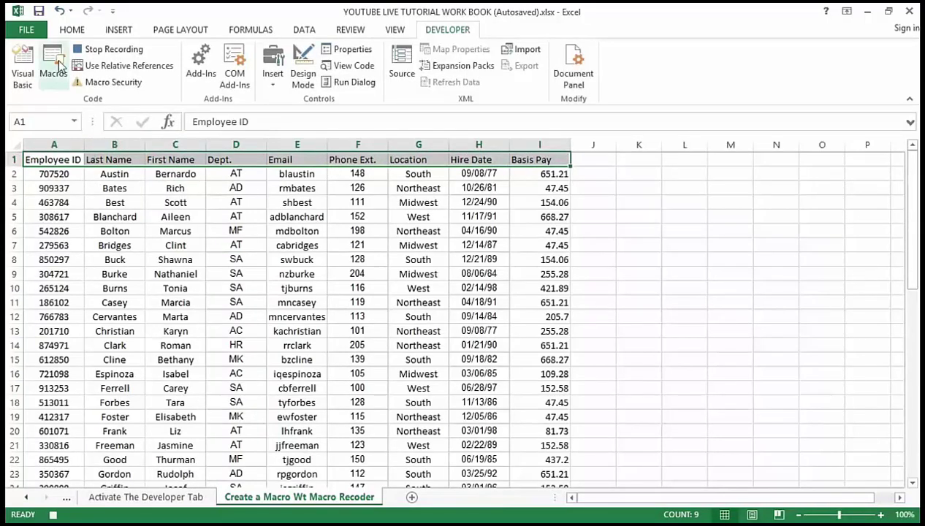
Step: Fill the header row A1:I1 with a dark teal theme color
click(72, 29)
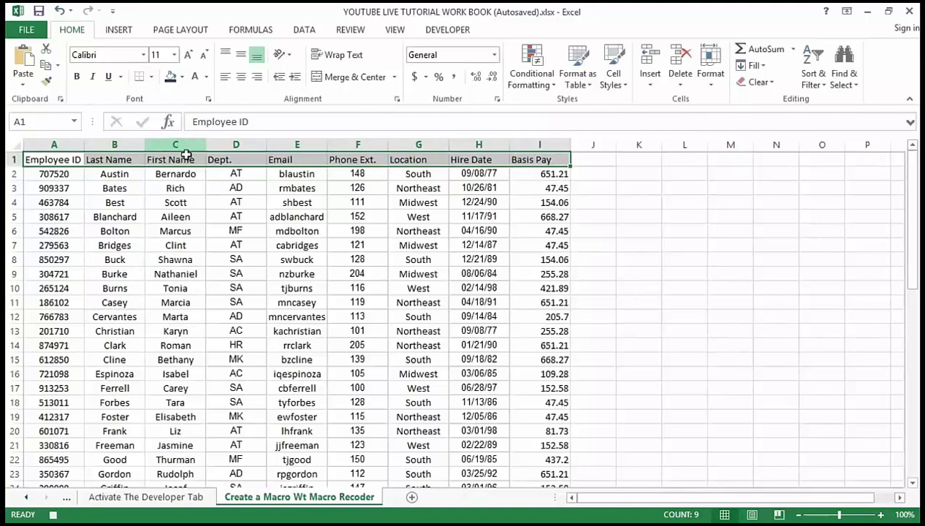
click(182, 77)
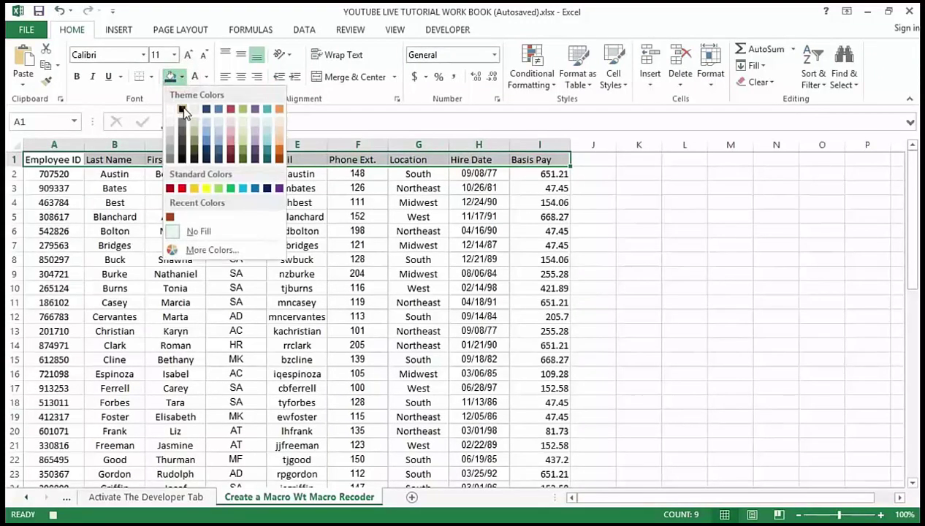
click(182, 108)
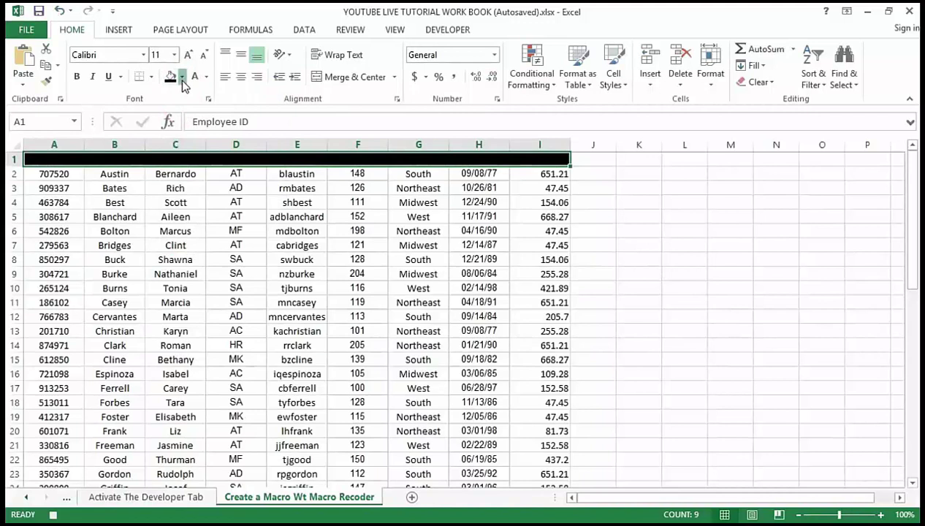
click(182, 77)
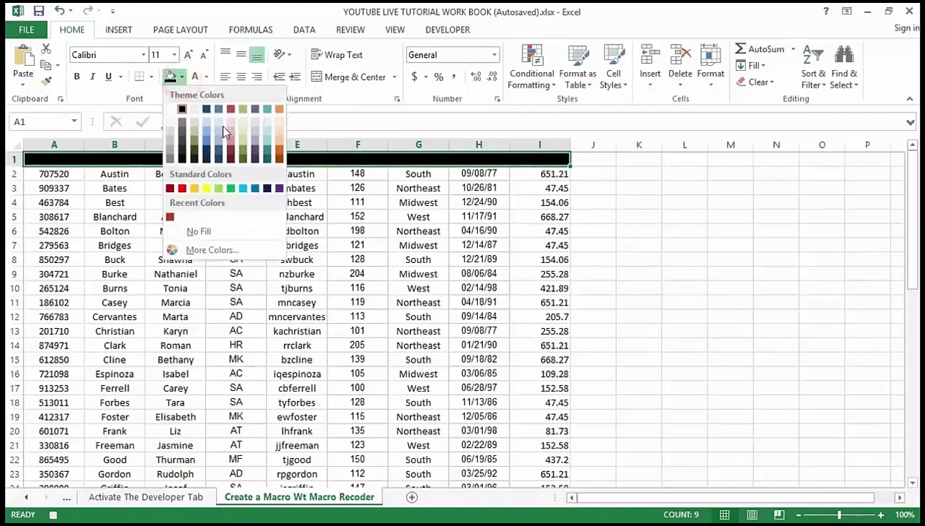
click(267, 153)
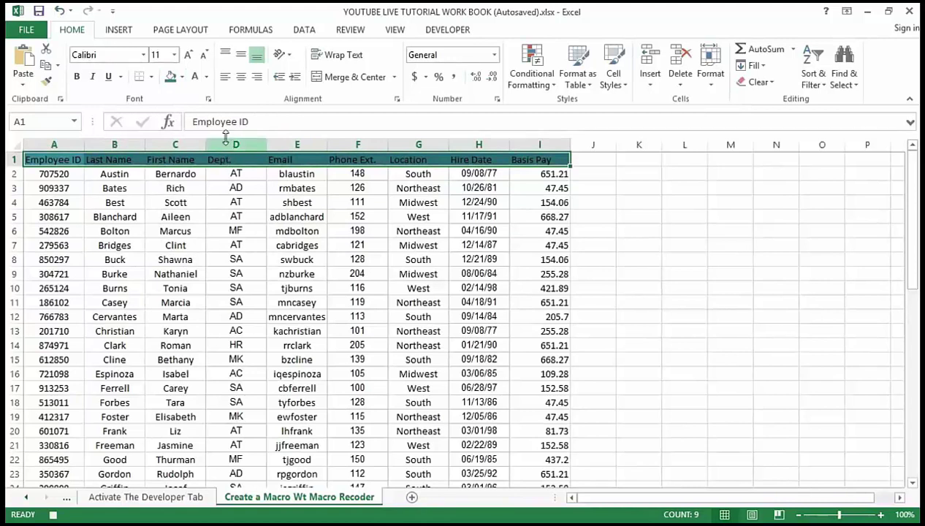
Step: Format the header text in A1:I1 as white, bold, font size 14
click(208, 77)
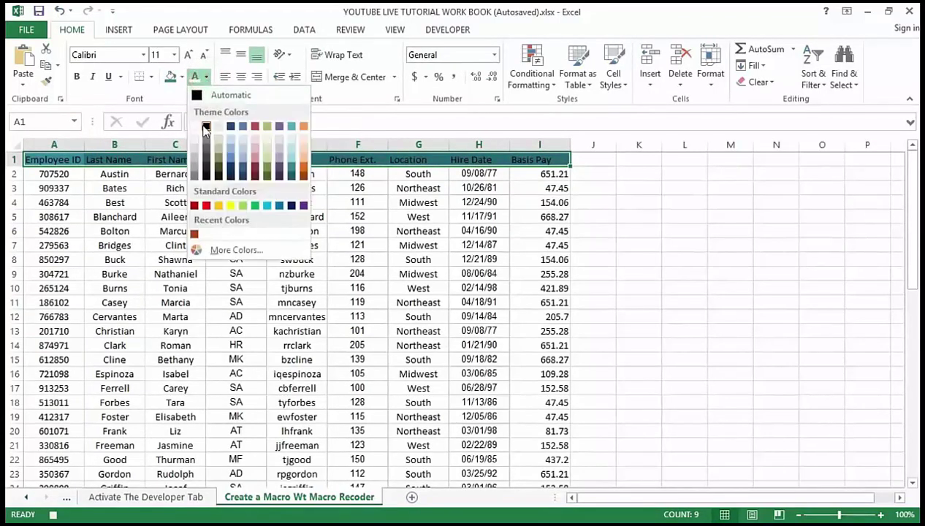
click(195, 137)
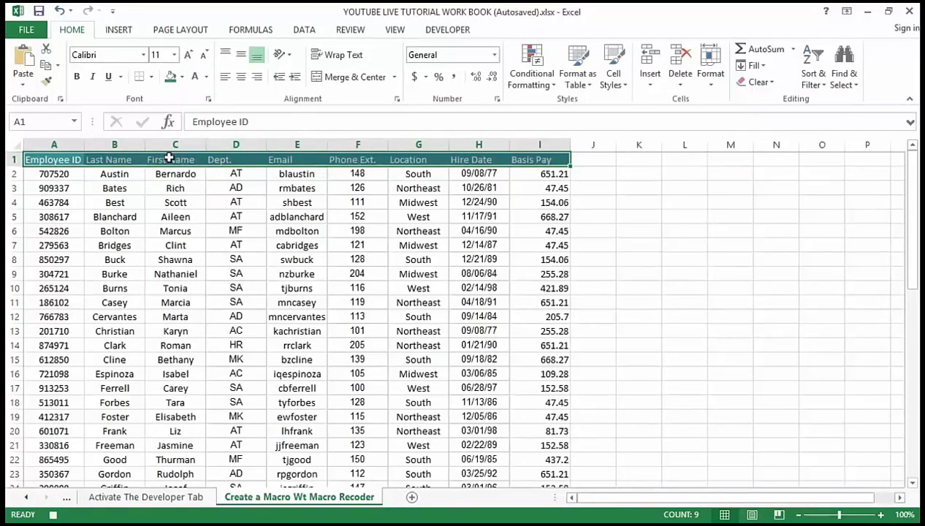
click(79, 82)
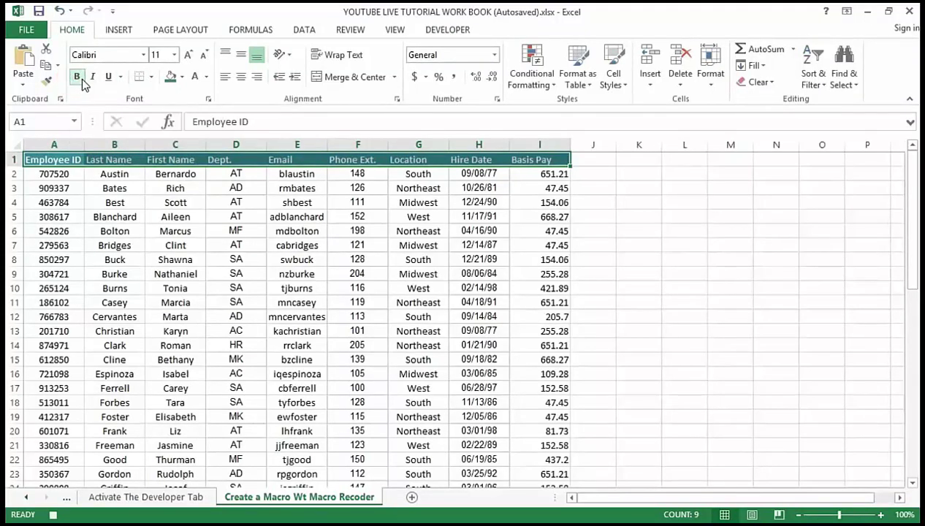
click(192, 56)
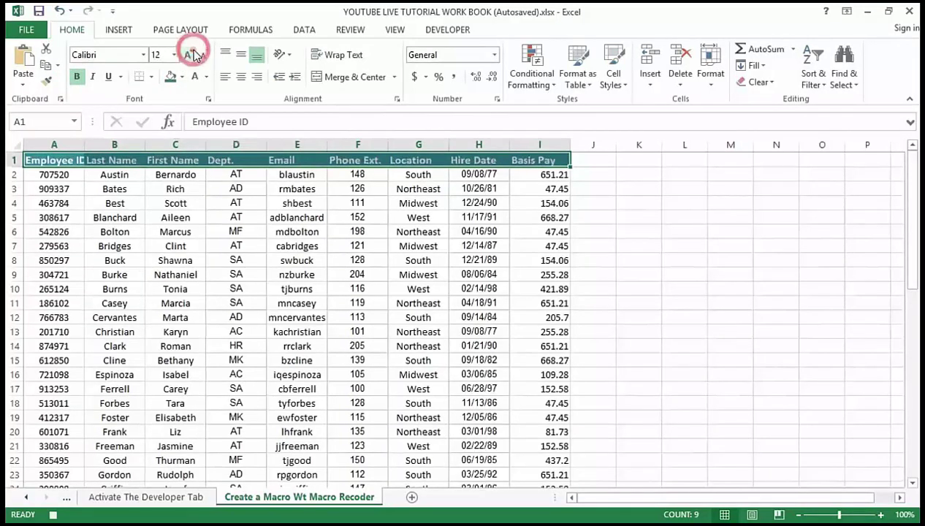
click(194, 56)
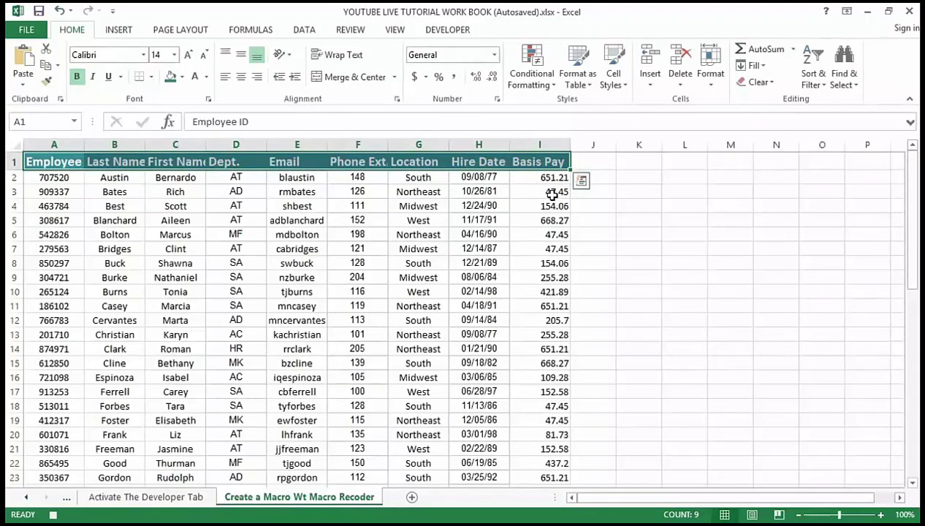
Step: Apply the dollar Accounting number format to the Basis Pay values in I2:I54
click(548, 178)
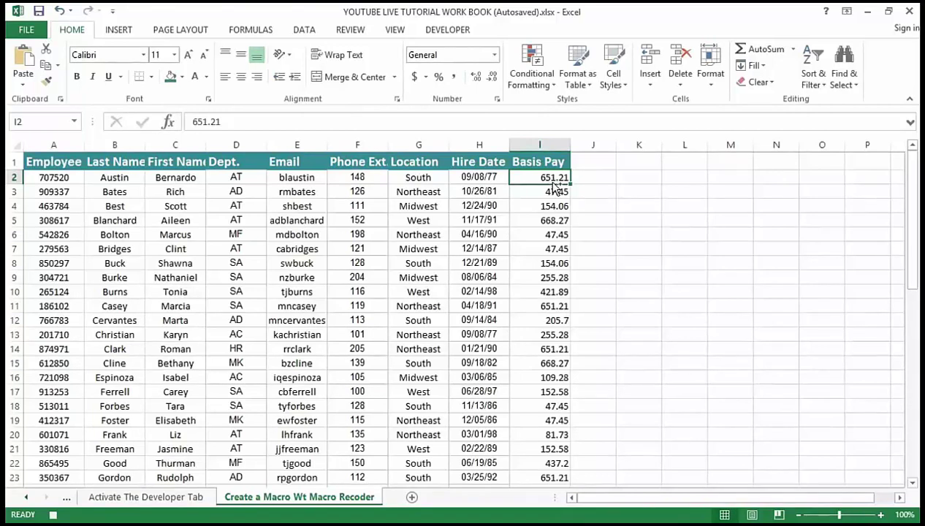
key(ctrl+shift+Down)
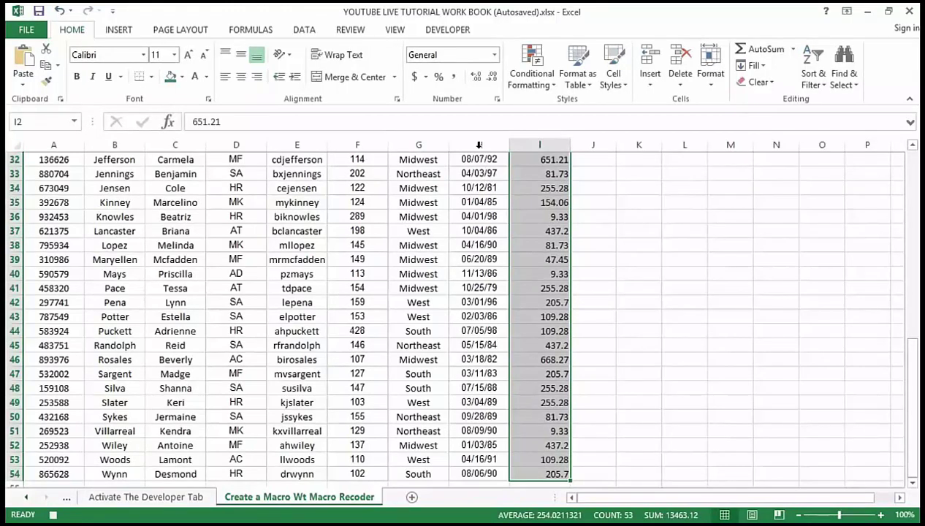
click(72, 31)
click(414, 77)
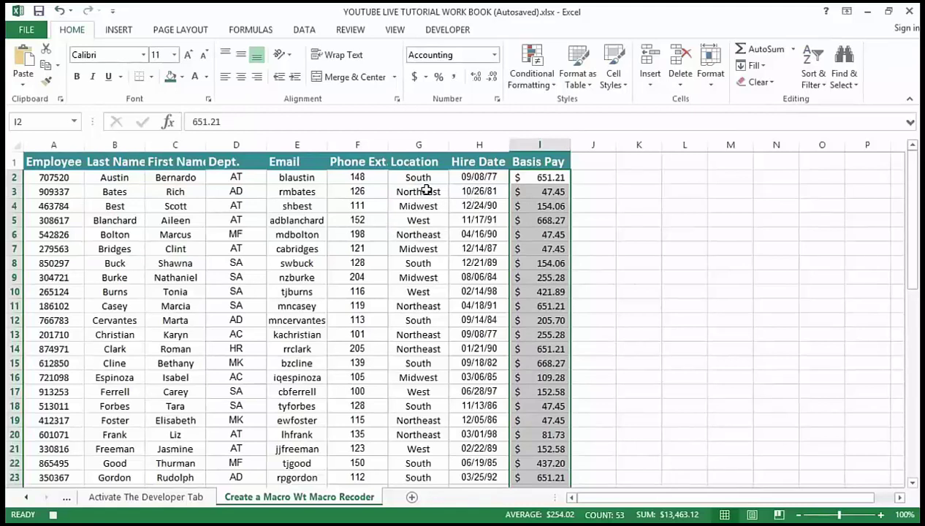
Step: Format the Hire Date values in H2:H54 with the 14-Mar-12 date type
click(460, 177)
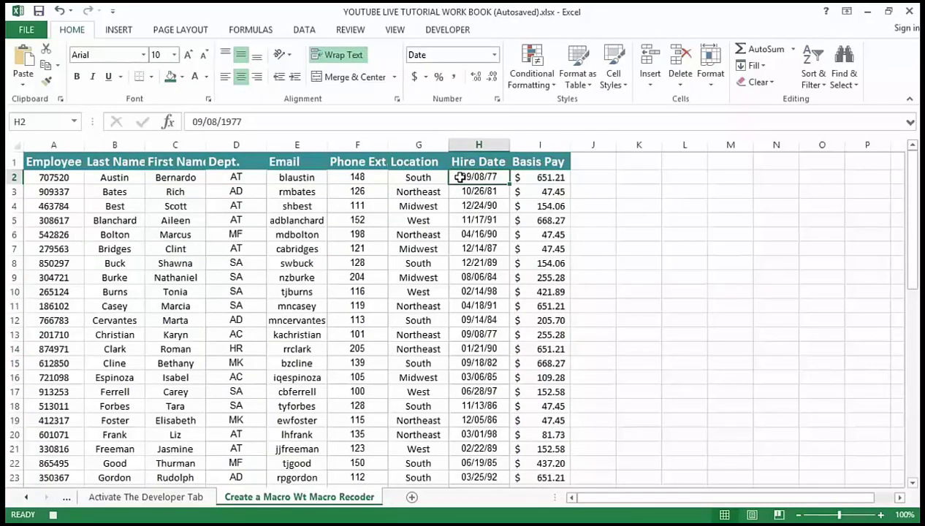
key(ctrl+shift+Down)
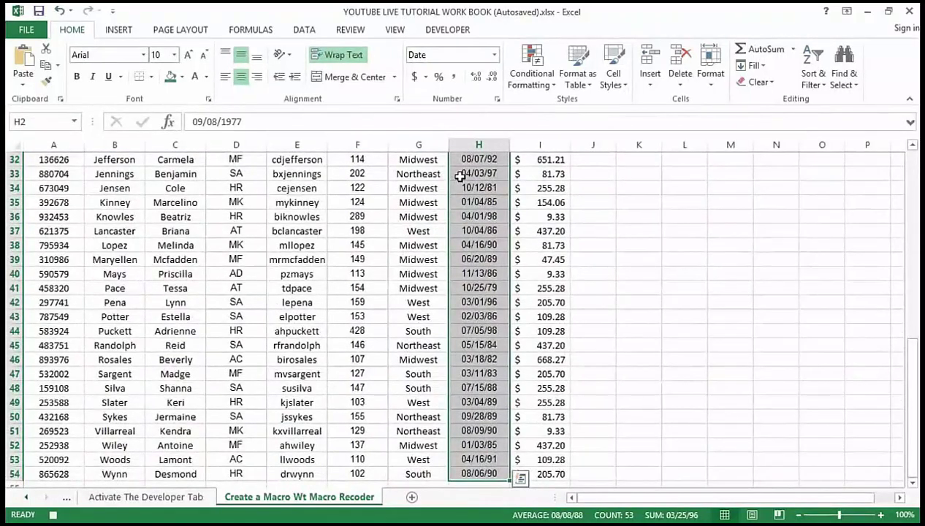
click(911, 219)
drag(914, 237, 912, 364)
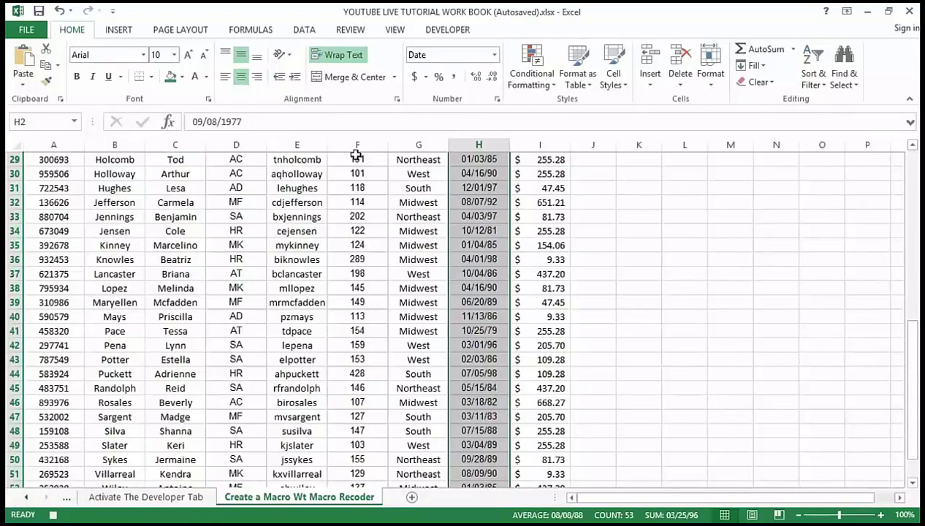
click(494, 55)
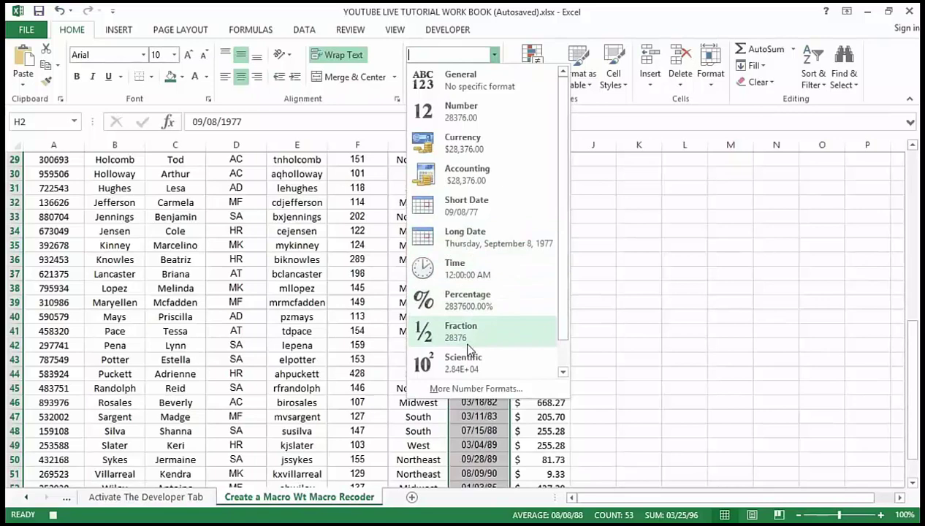
click(474, 389)
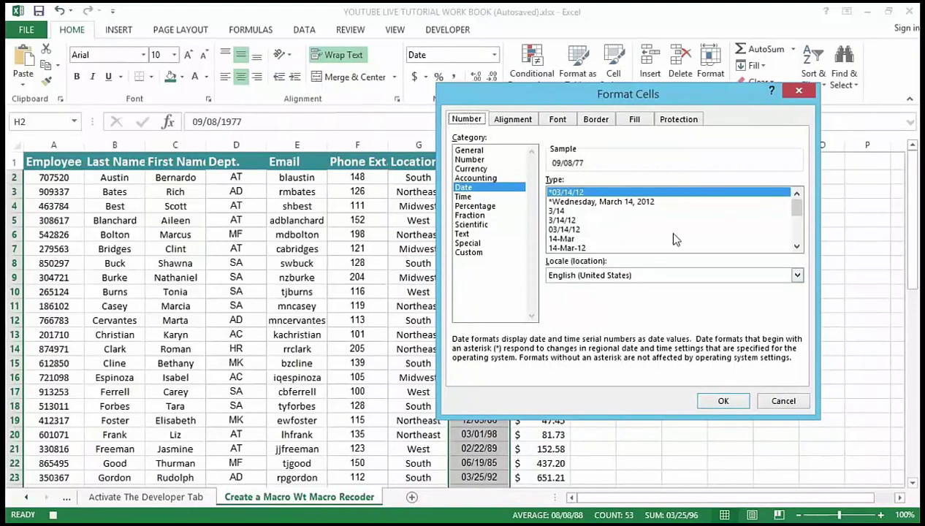
click(798, 247)
click(799, 247)
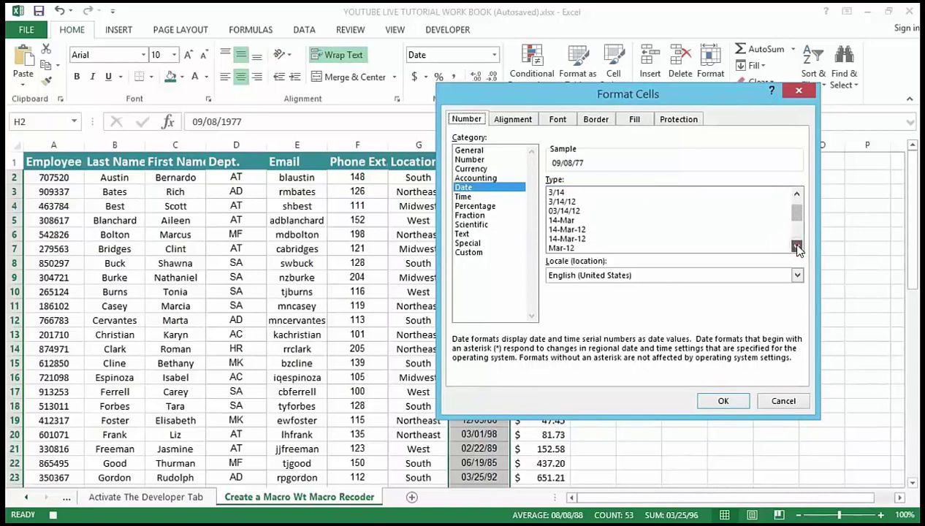
click(576, 231)
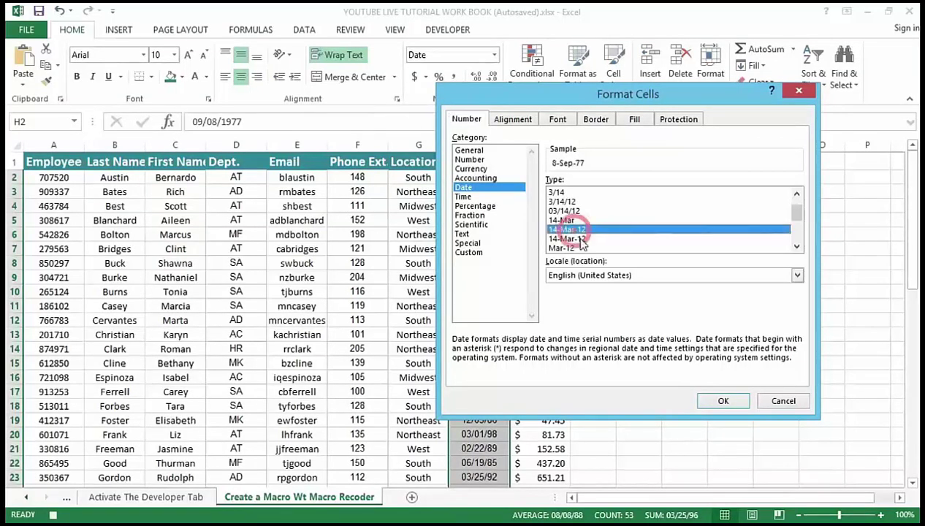
click(723, 402)
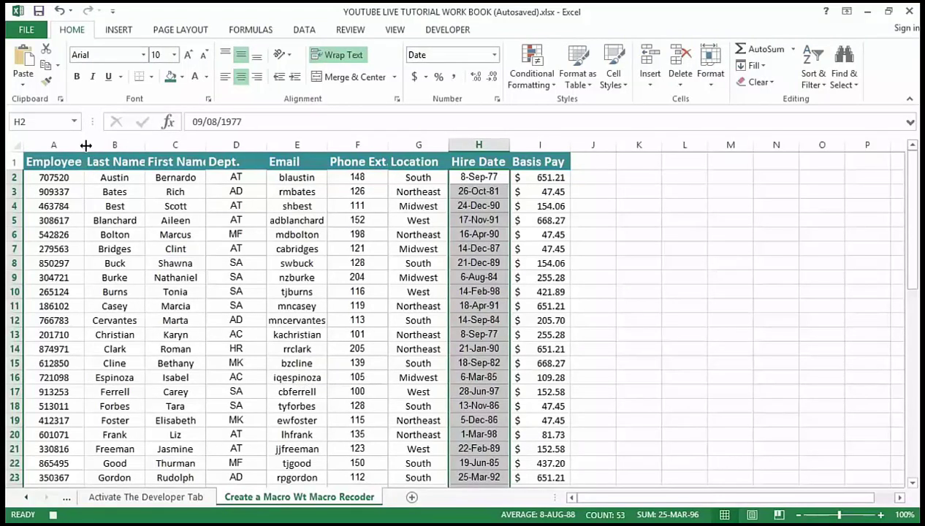
Step: Slightly widen columns A, B, C and H to give their headers more room
drag(83, 144, 85, 146)
drag(145, 145, 153, 141)
drag(215, 142, 218, 144)
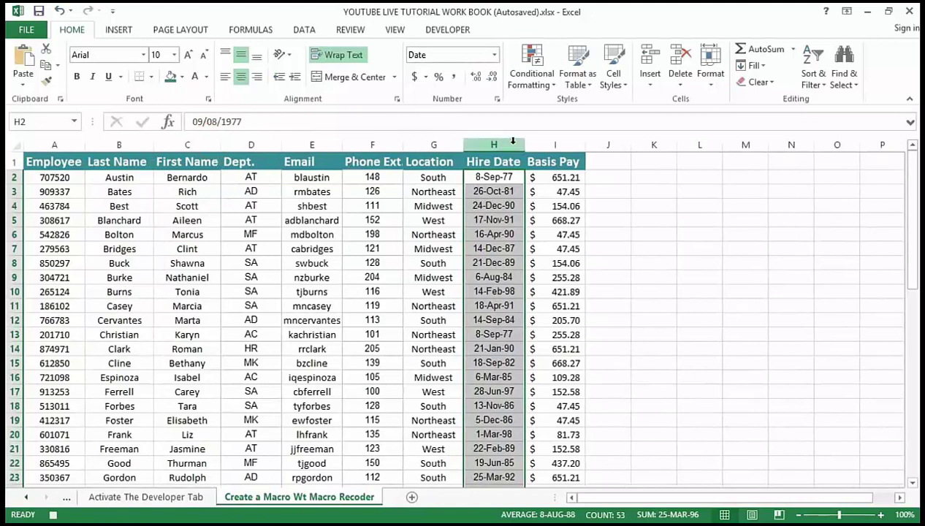
drag(524, 145, 532, 146)
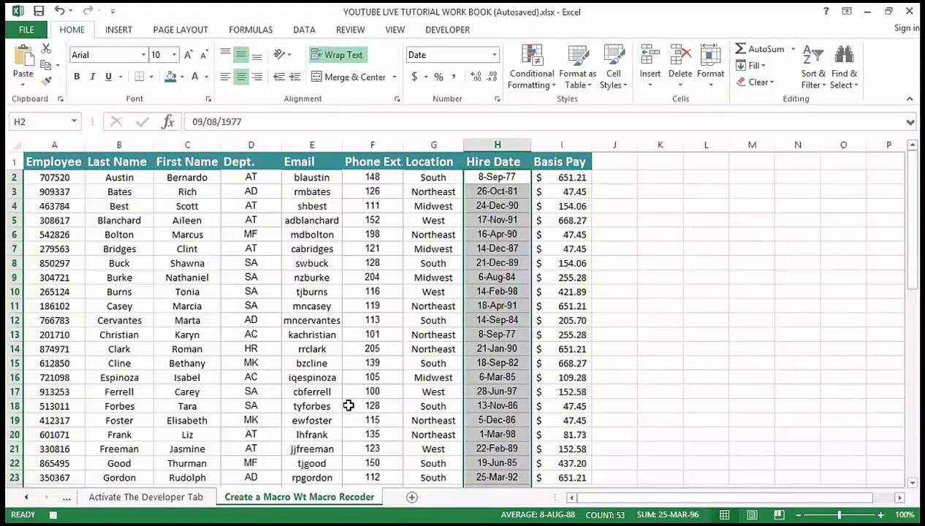
Step: Add filter controls to the headers of the employee table
click(307, 324)
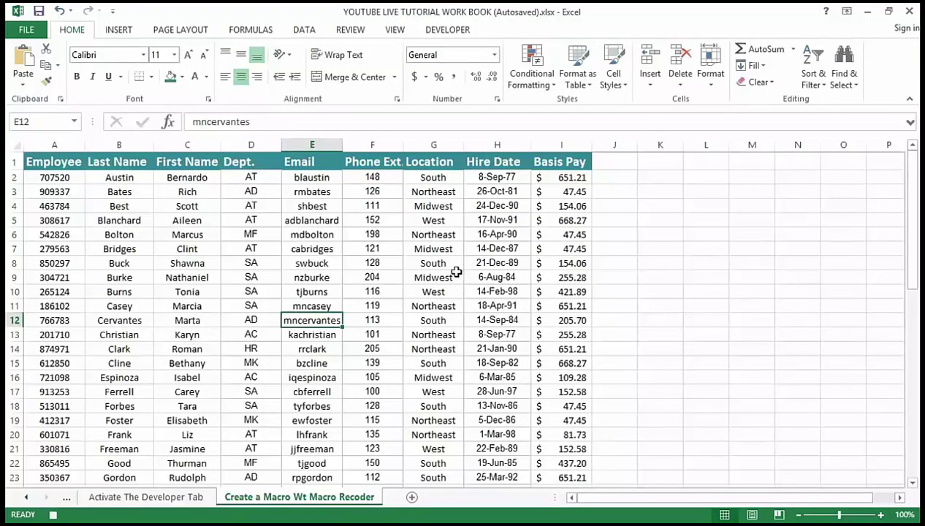
click(332, 249)
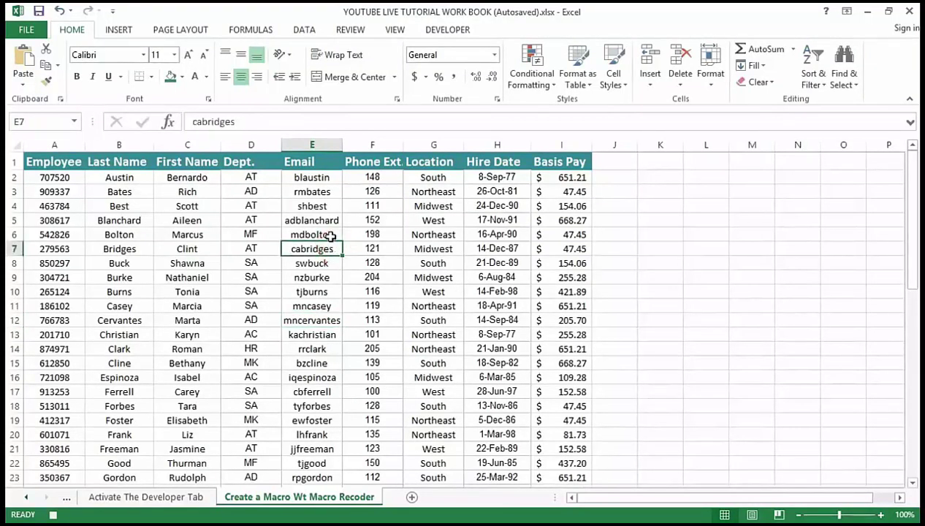
click(309, 31)
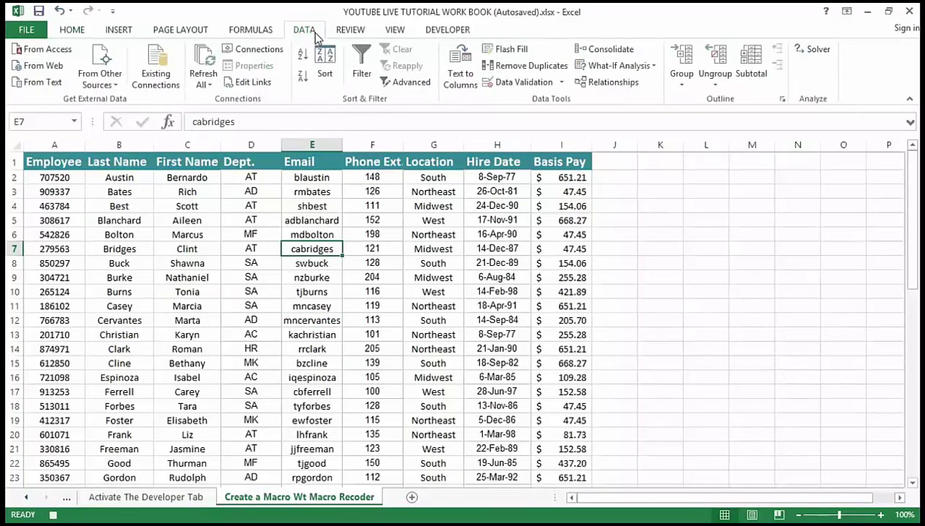
click(363, 61)
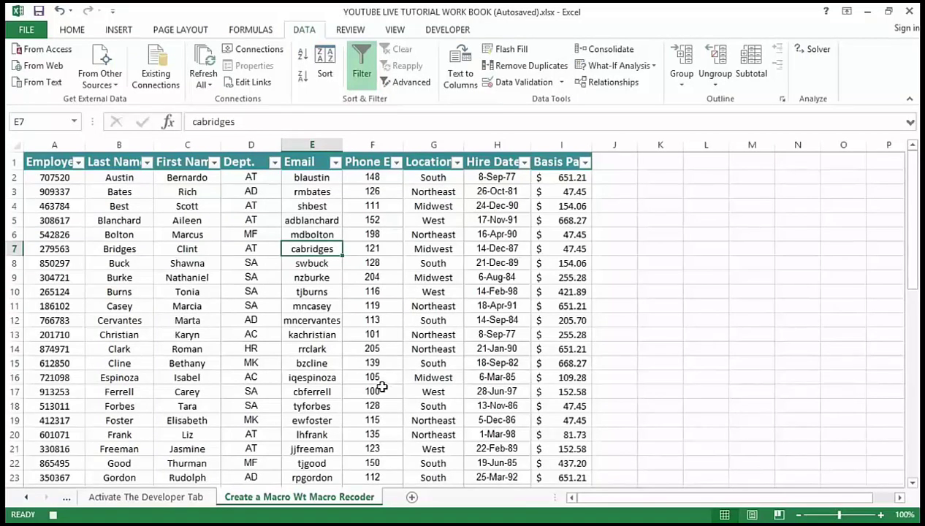
Step: Stop recording the macro
click(447, 30)
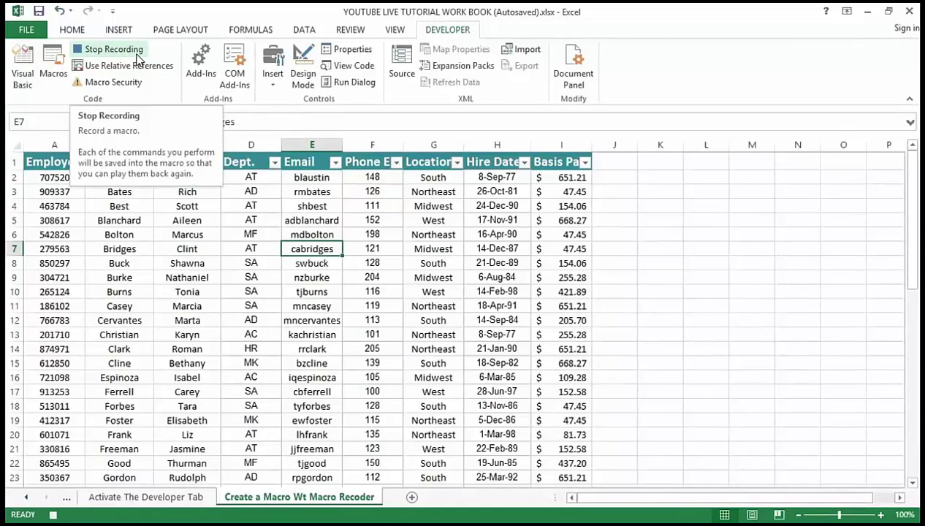
click(442, 31)
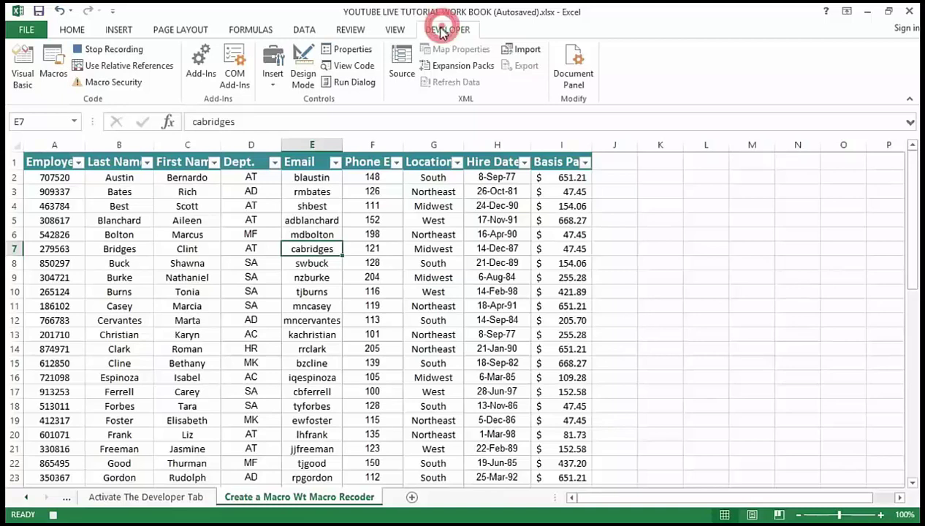
click(126, 49)
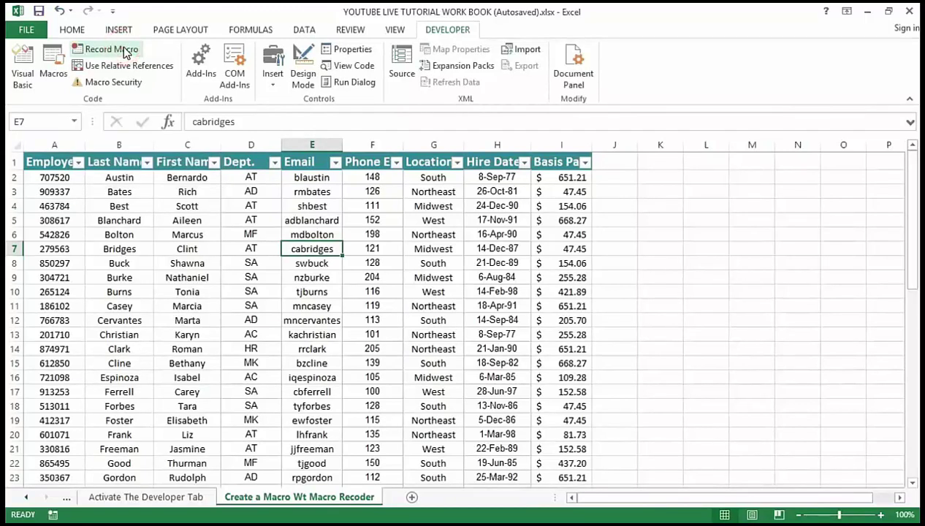